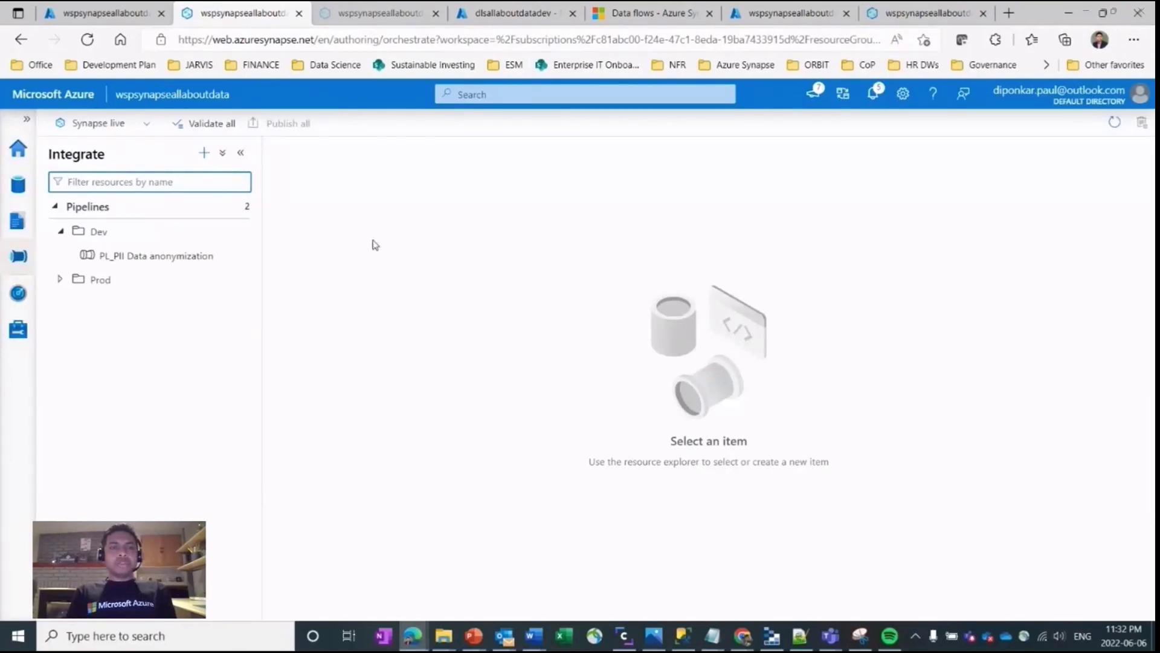
Open the PL_PII Data anonymization pipeline in the Dev folder and the data flow behind its Data flow PII activity
click(146, 259)
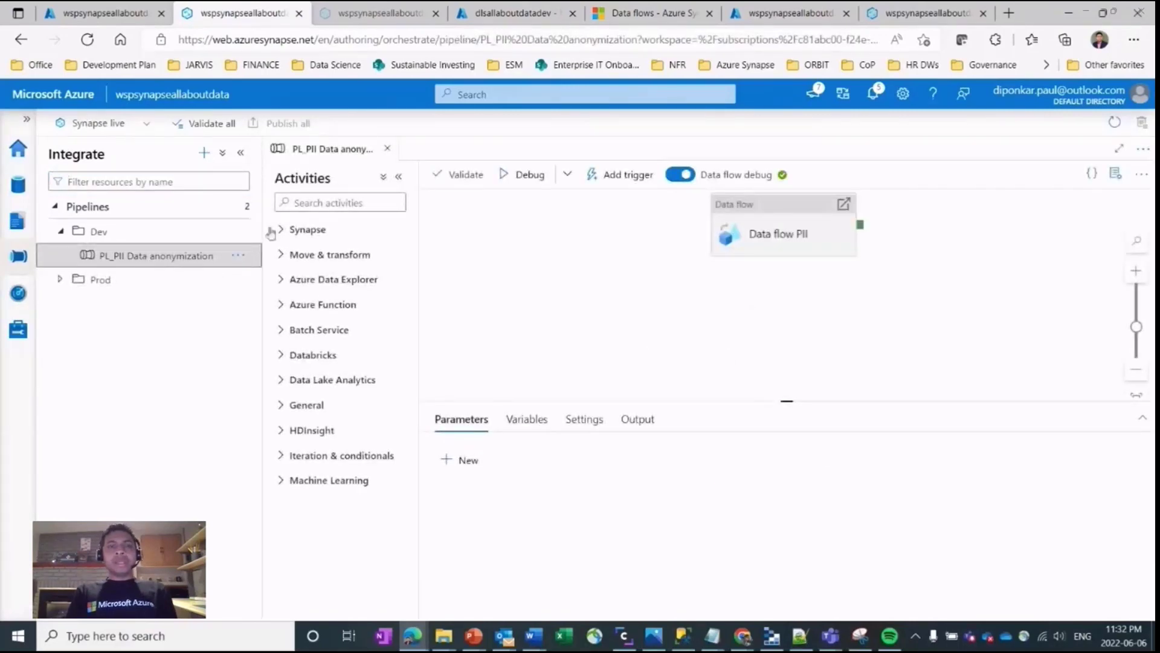
drag(798, 215, 659, 259)
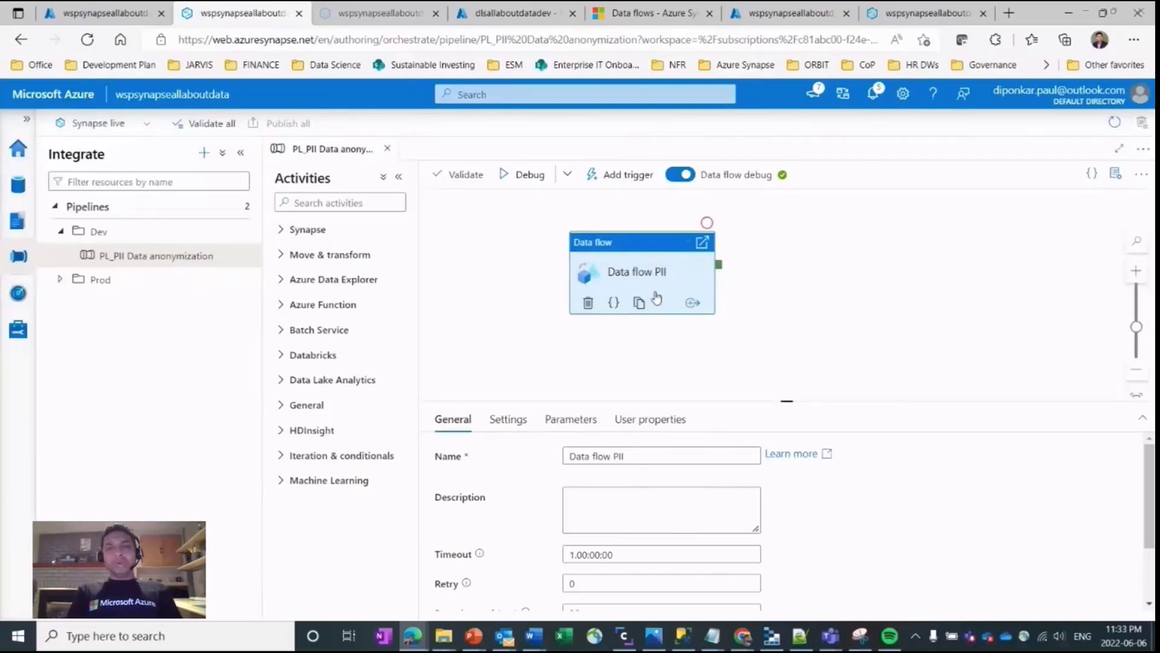
click(281, 256)
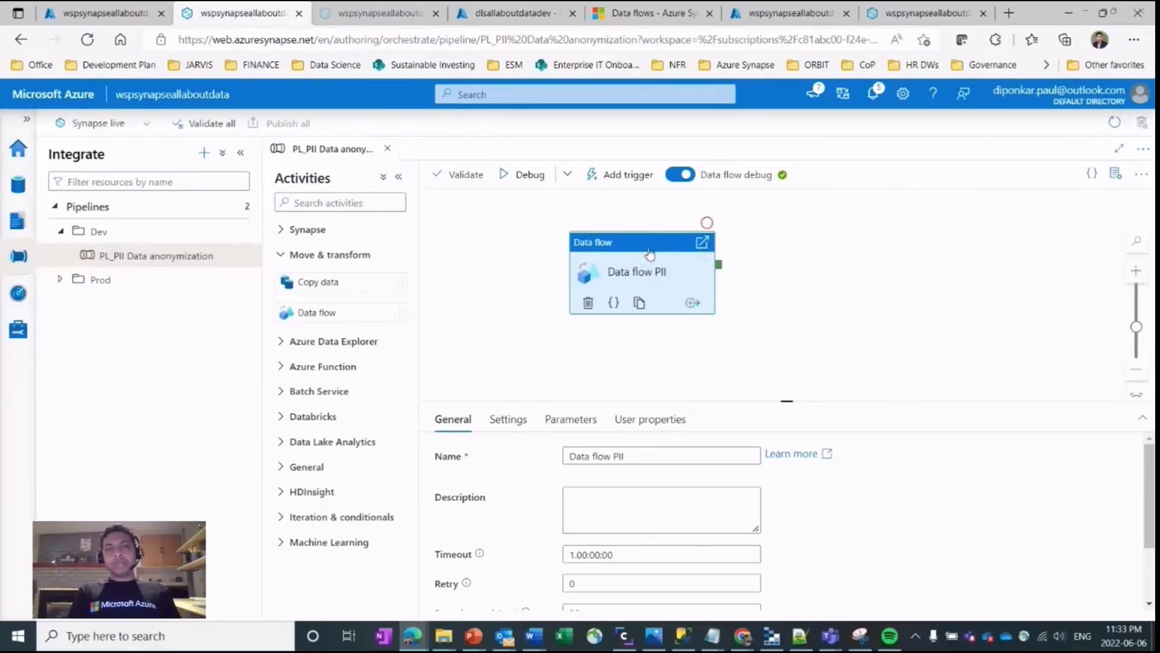
click(701, 250)
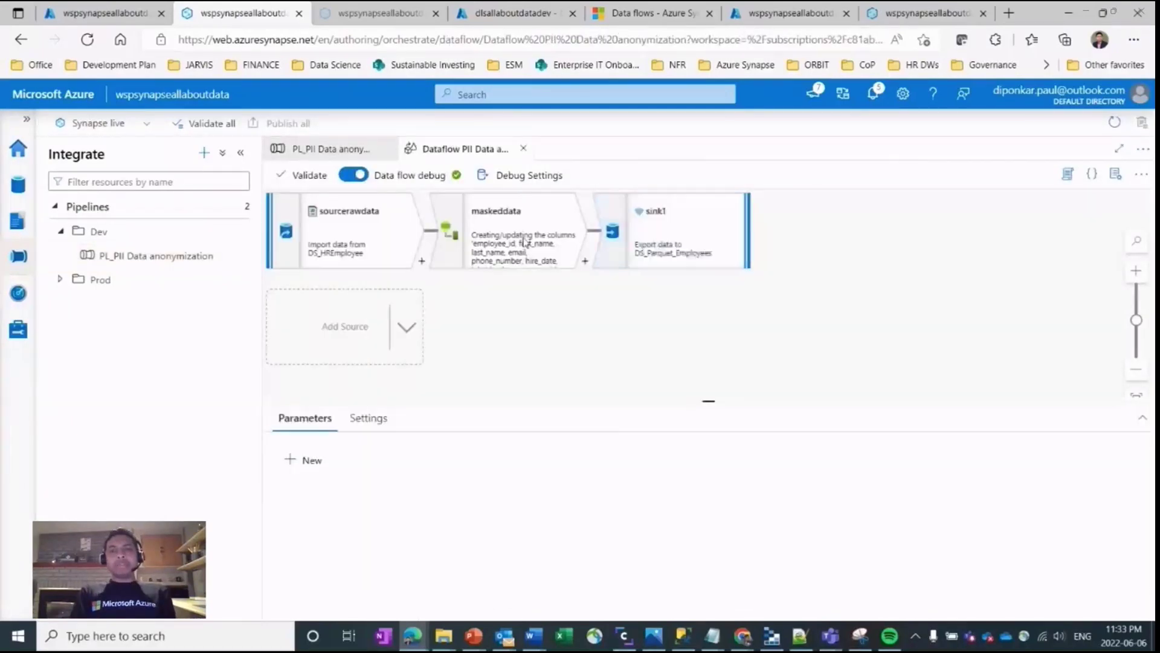
Preview the raw employee data of the sourcerawdata source in the data flow
click(310, 238)
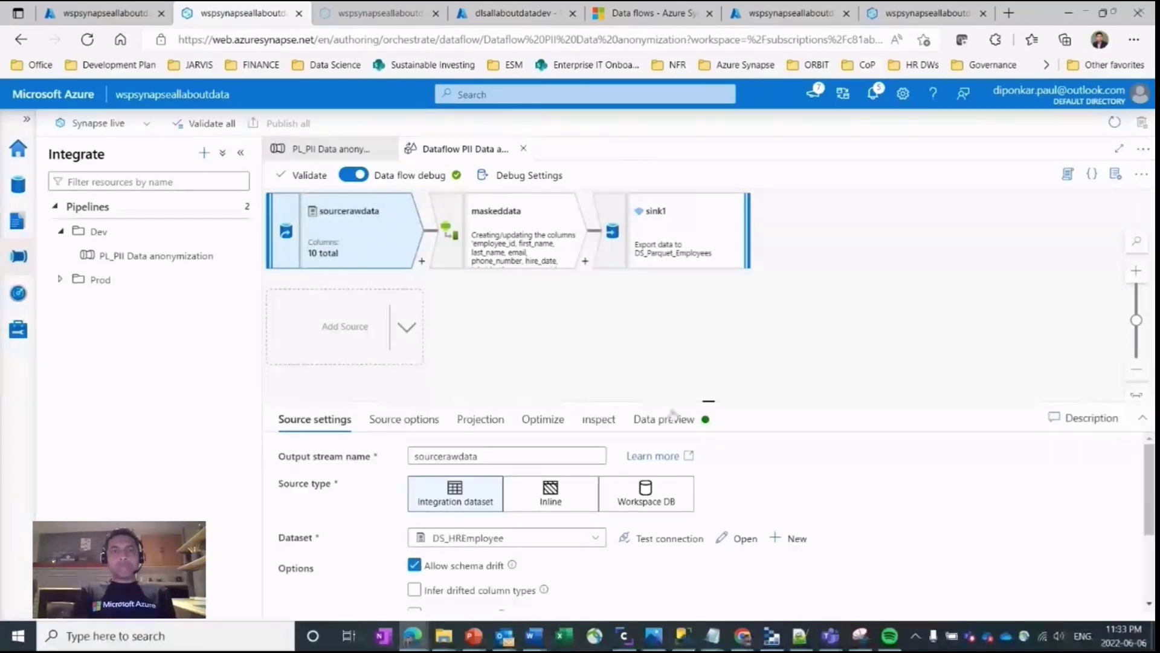
drag(706, 401, 681, 334)
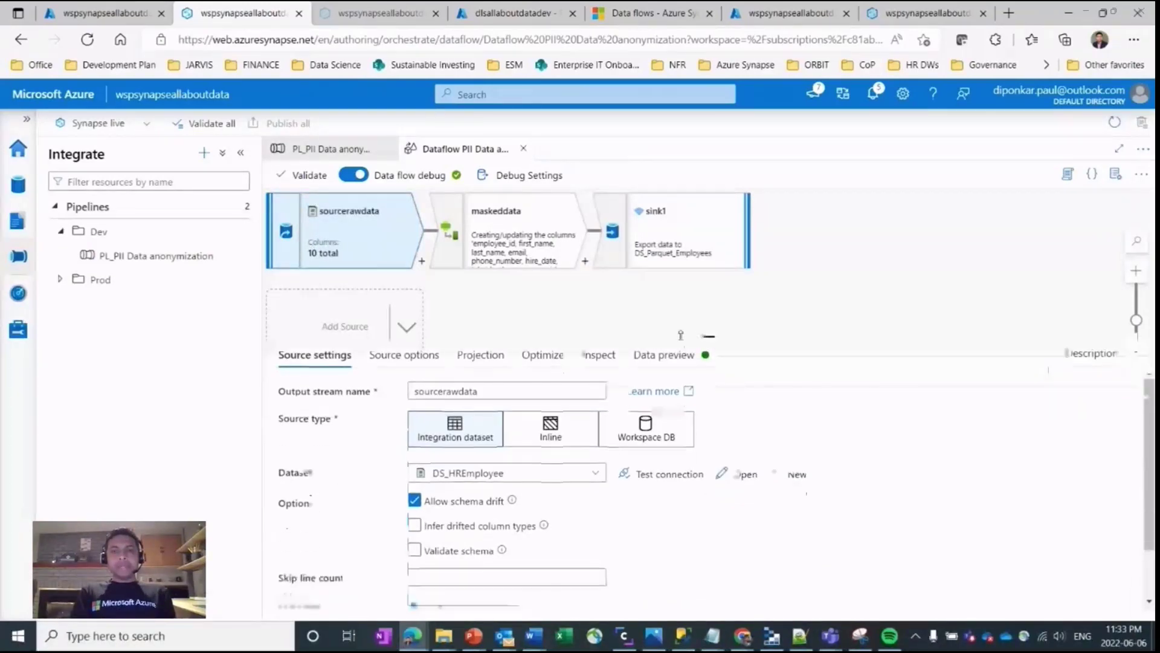
click(675, 354)
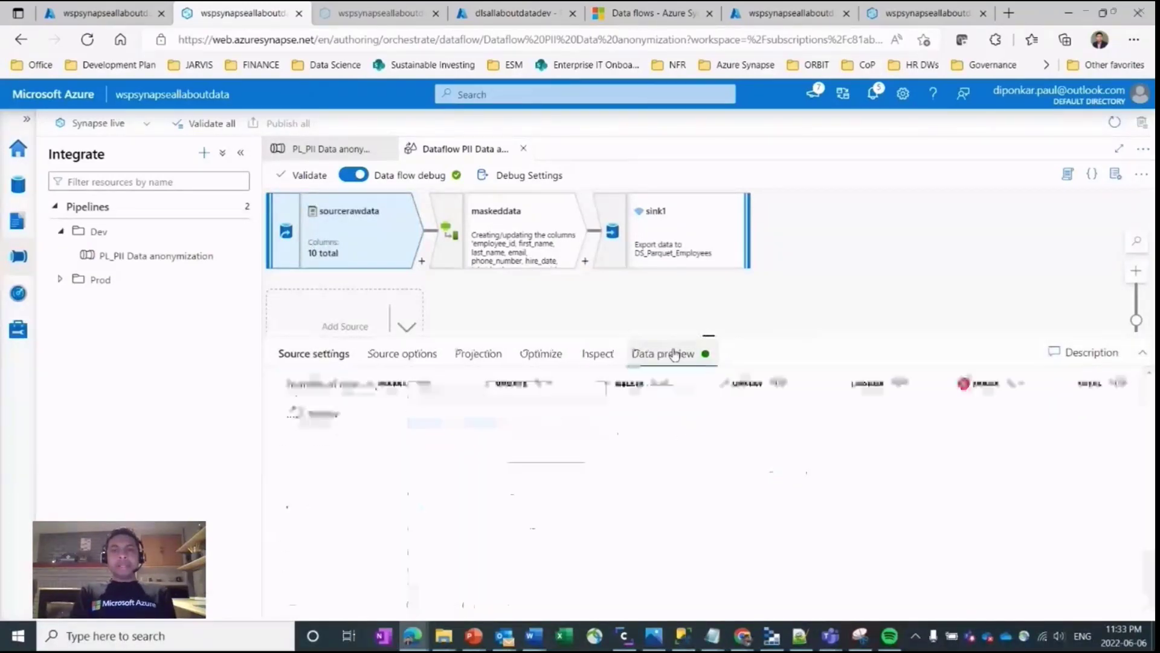
click(325, 415)
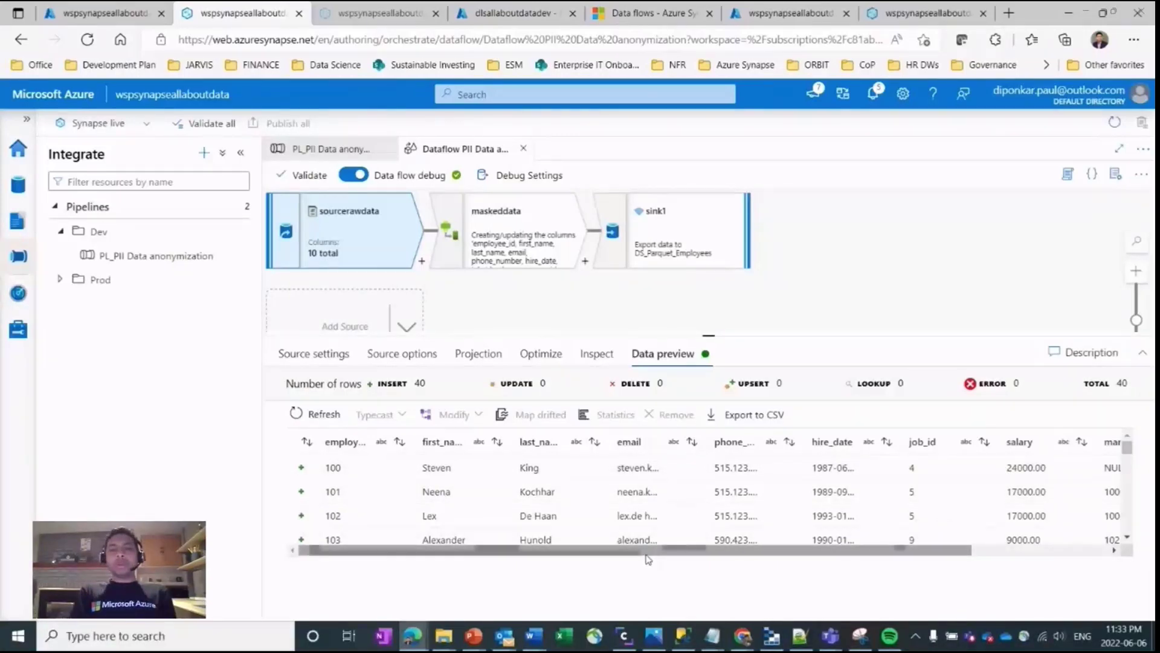
drag(647, 554, 569, 537)
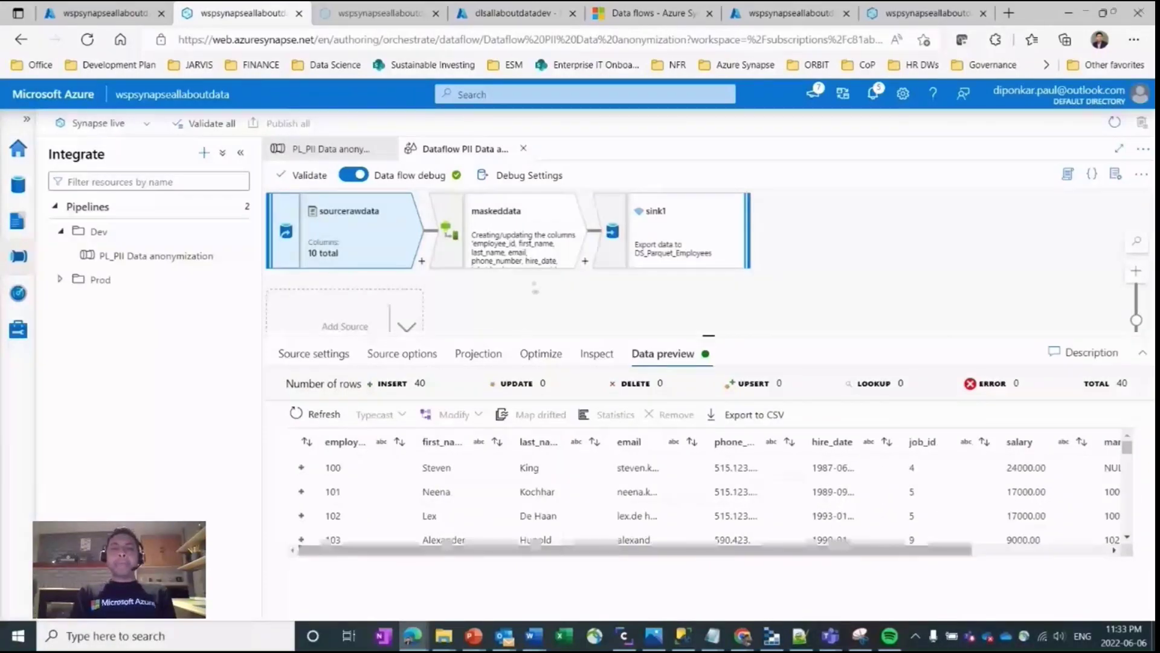
Open the first_name column of the maskeddata transformation in the expression builder and examine its sha2 masking expression
click(502, 231)
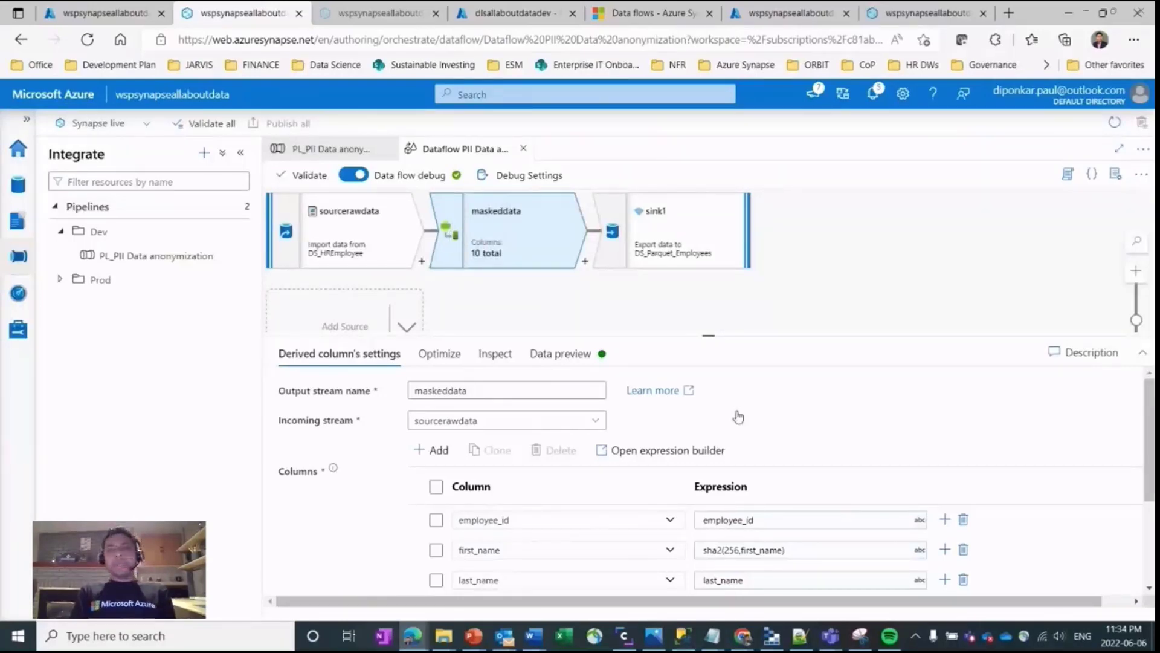
drag(710, 335, 710, 192)
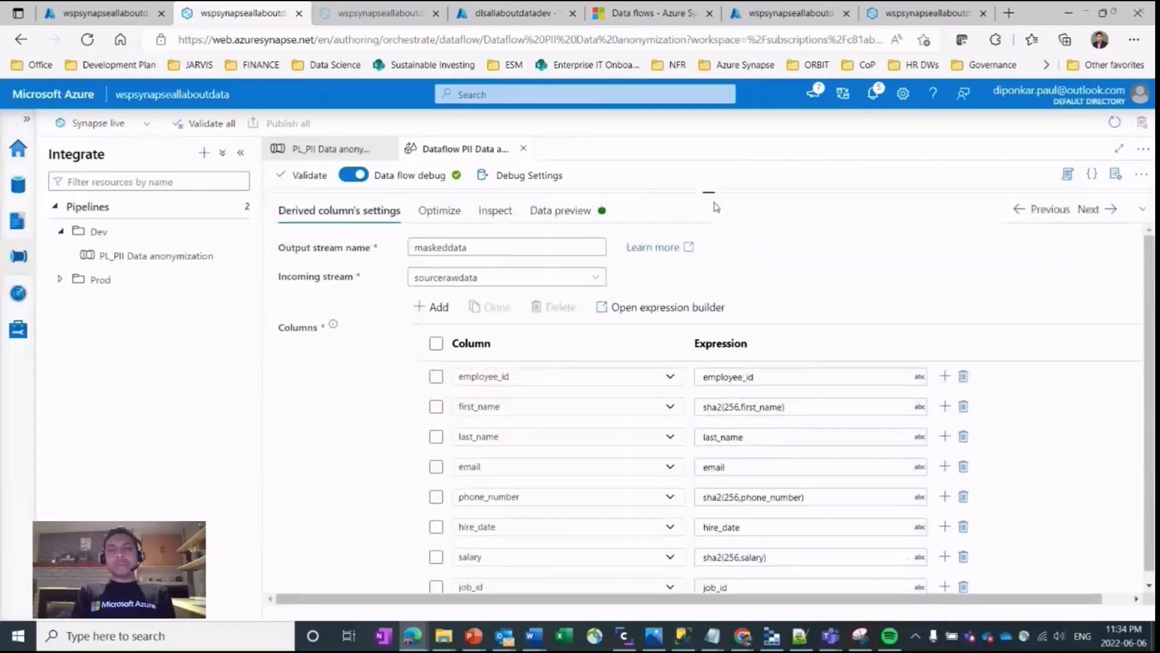
click(519, 410)
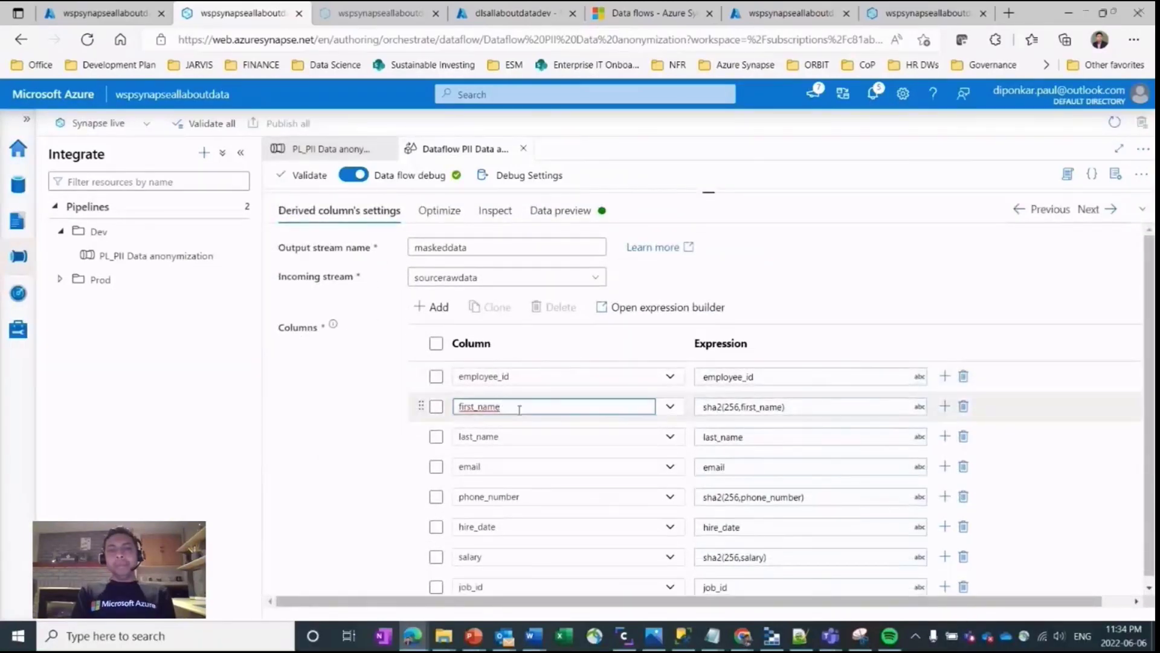
click(753, 409)
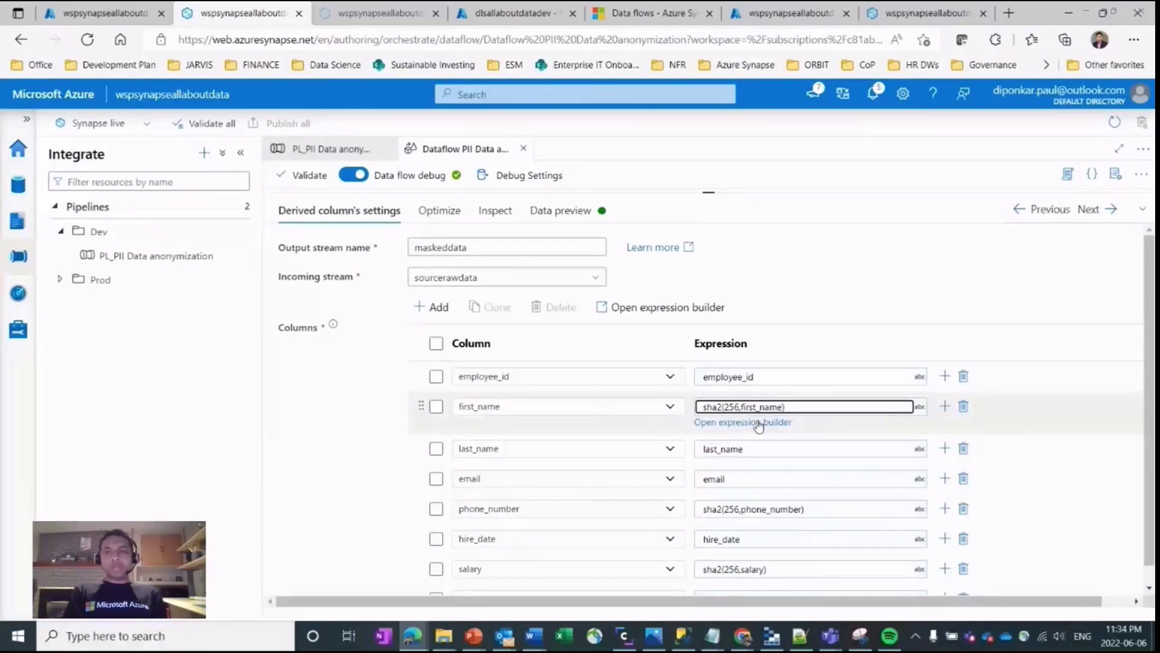
click(716, 423)
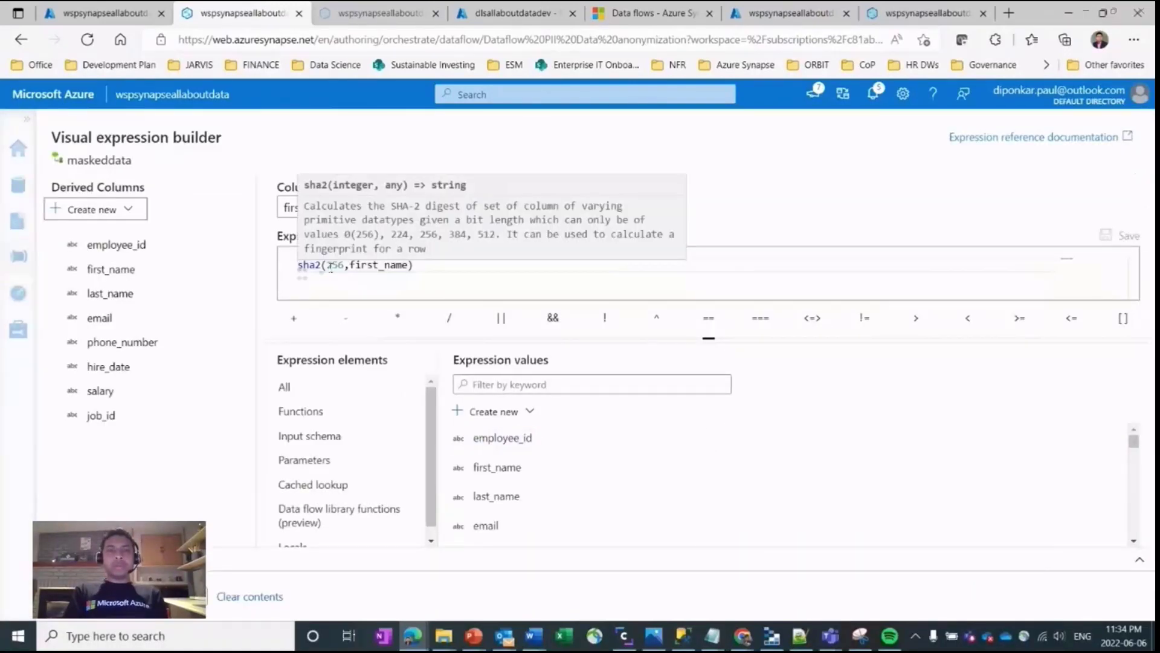
click(299, 267)
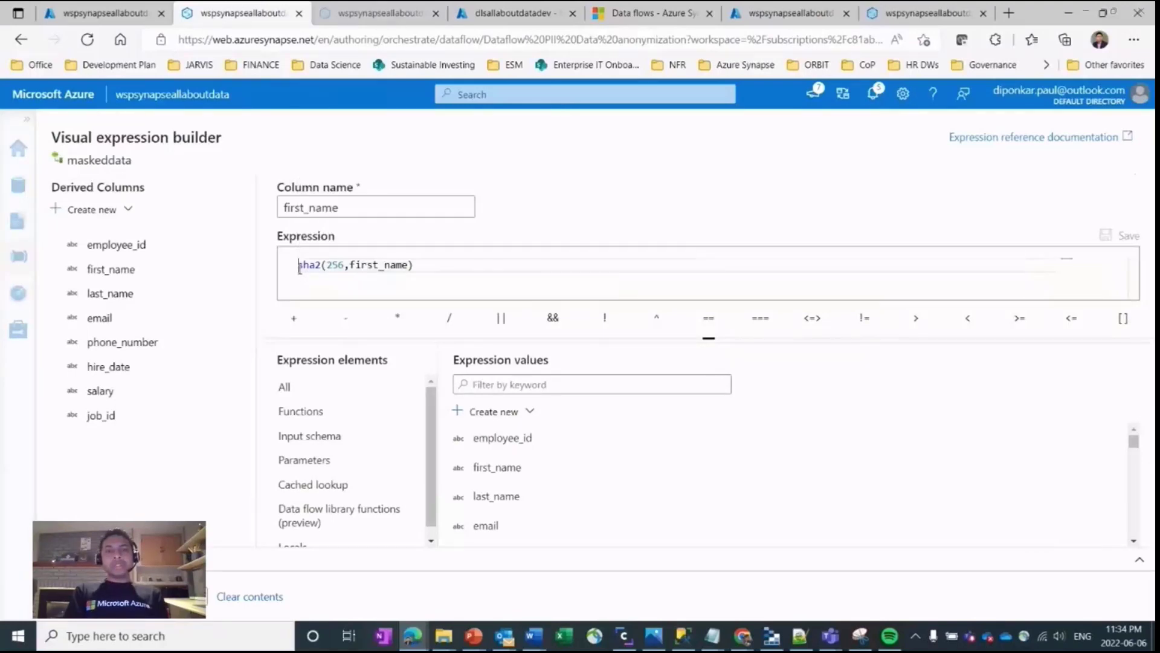
drag(298, 268, 322, 266)
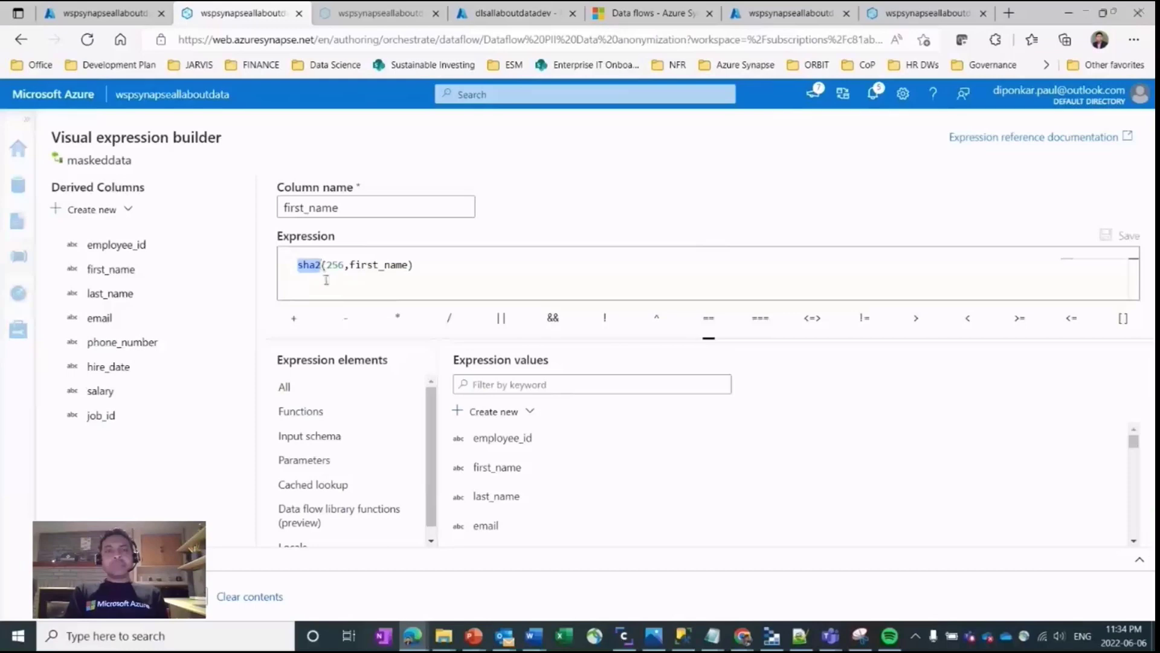
click(339, 264)
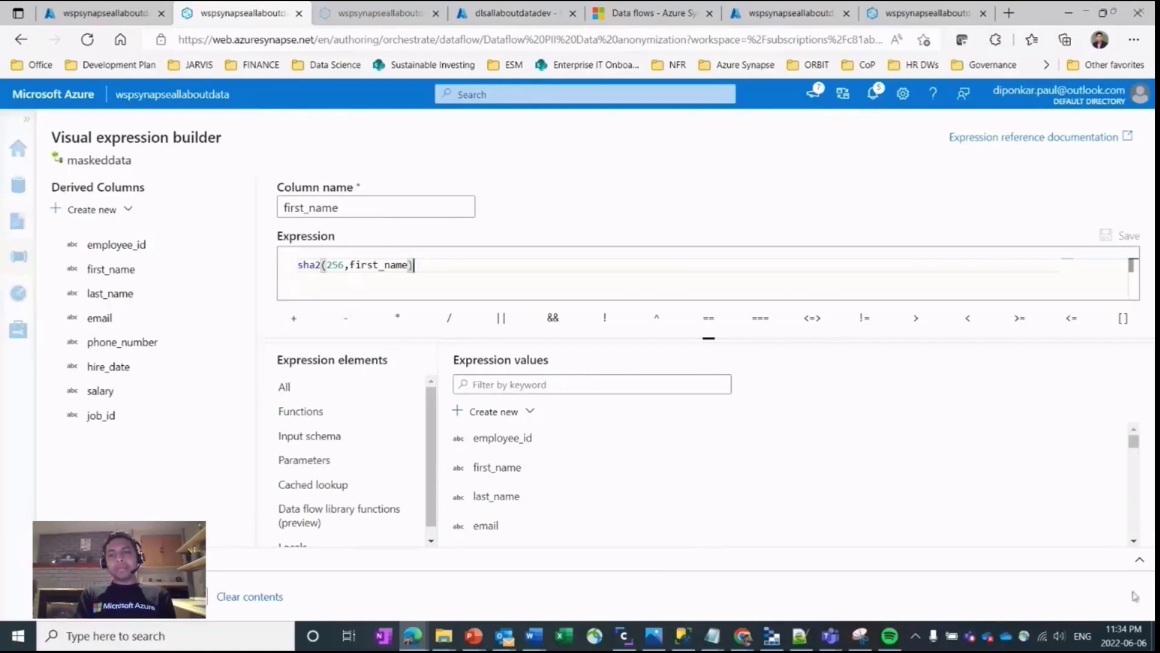
Preview the hashed first_name output beside the original values, and return to the data flow canvas
click(1141, 564)
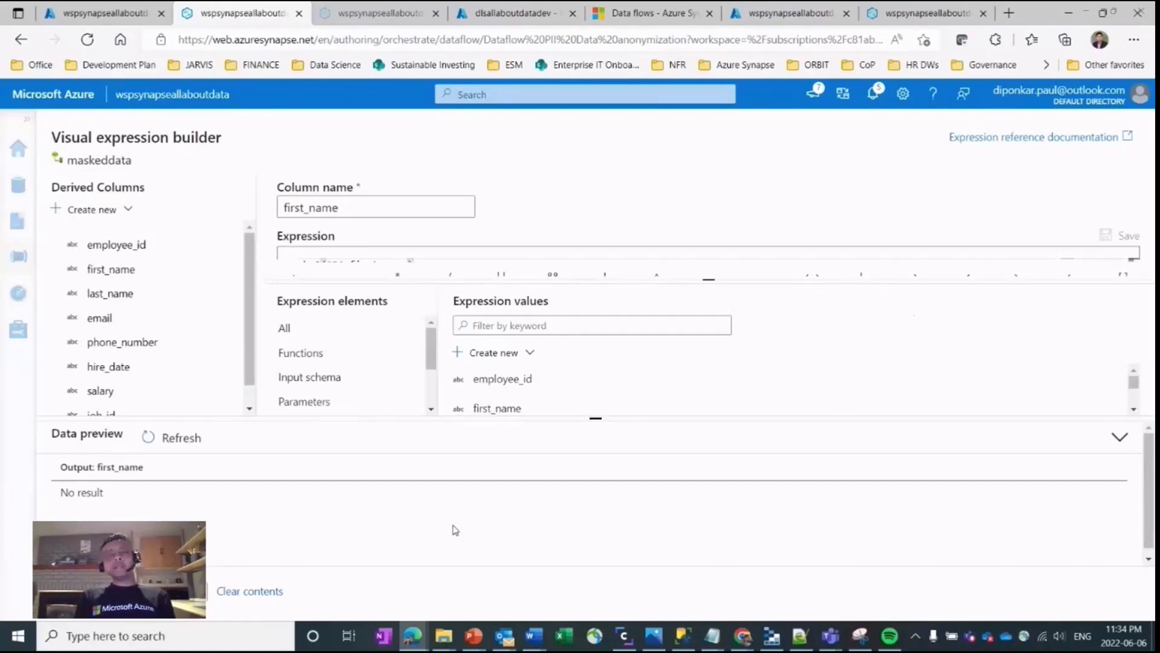
click(178, 446)
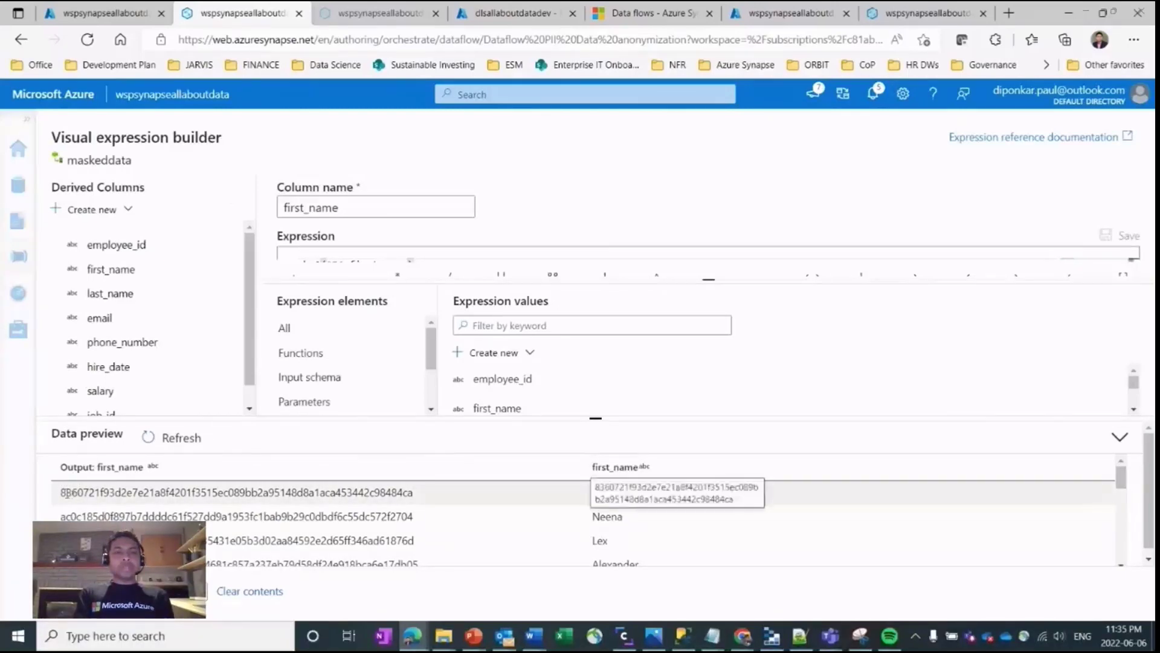
drag(66, 492, 451, 495)
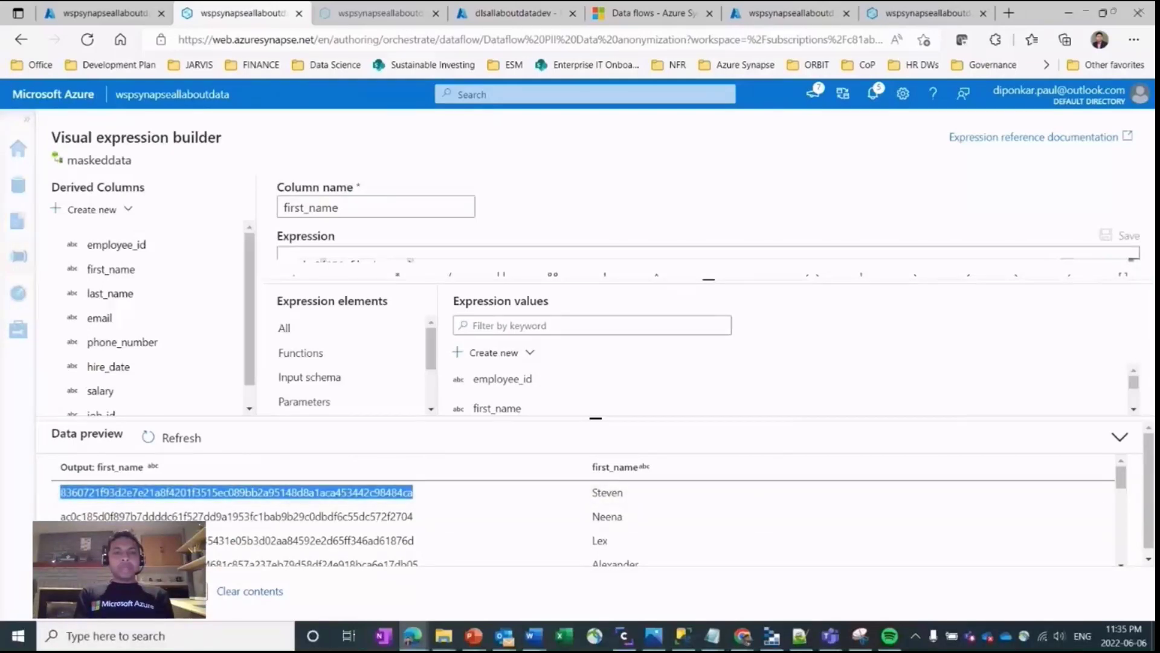
click(177, 592)
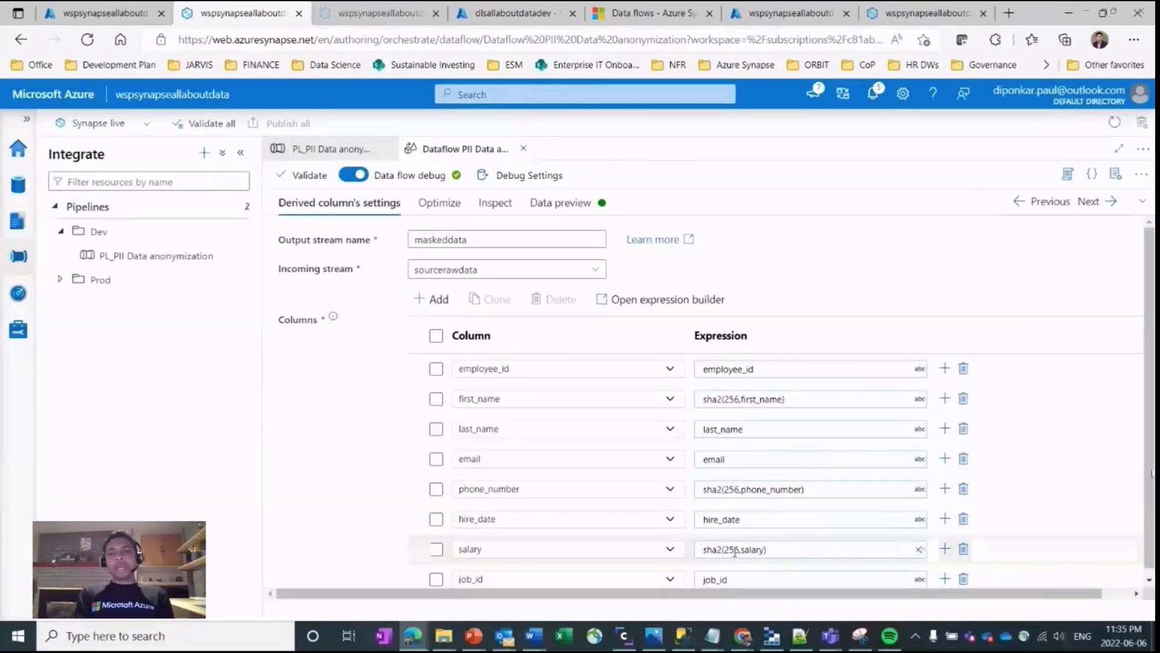
scroll(1148, 448, down, 1)
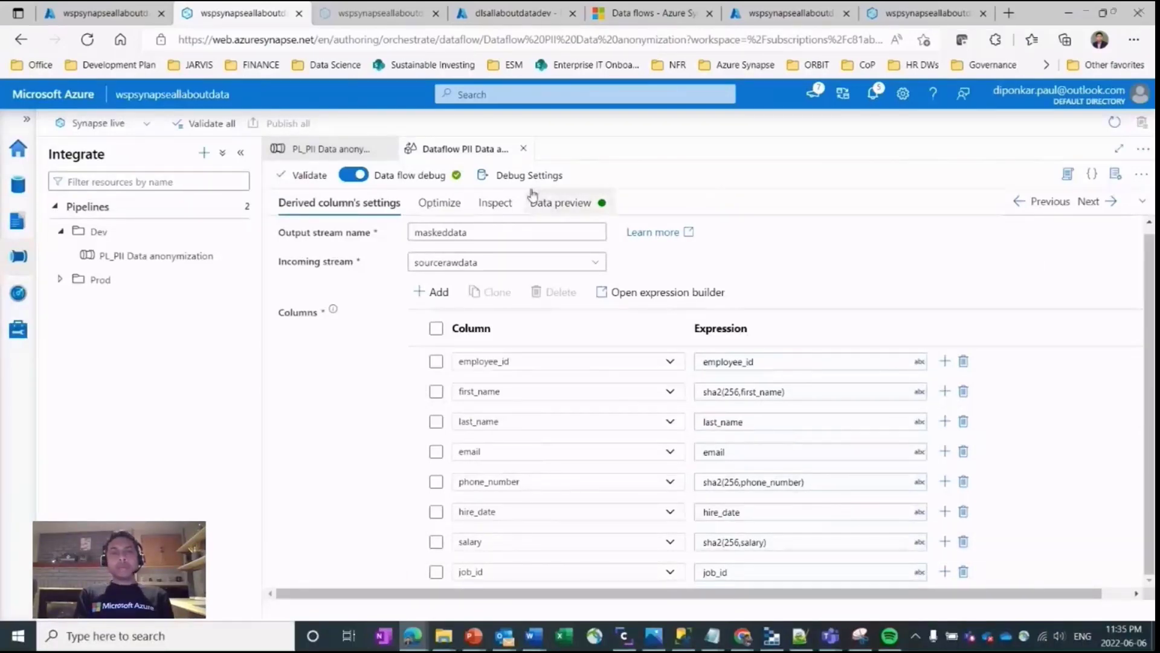
click(1141, 202)
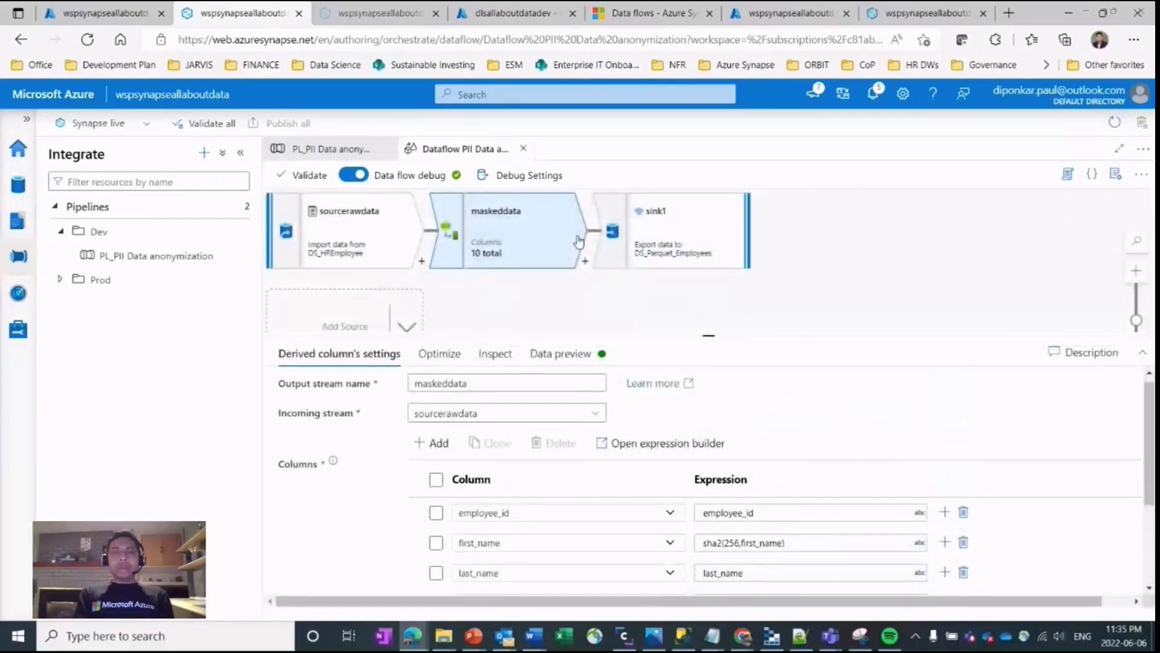
Open the DS_Parquet_Employees dataset used by sink1 and check its output file path
click(647, 251)
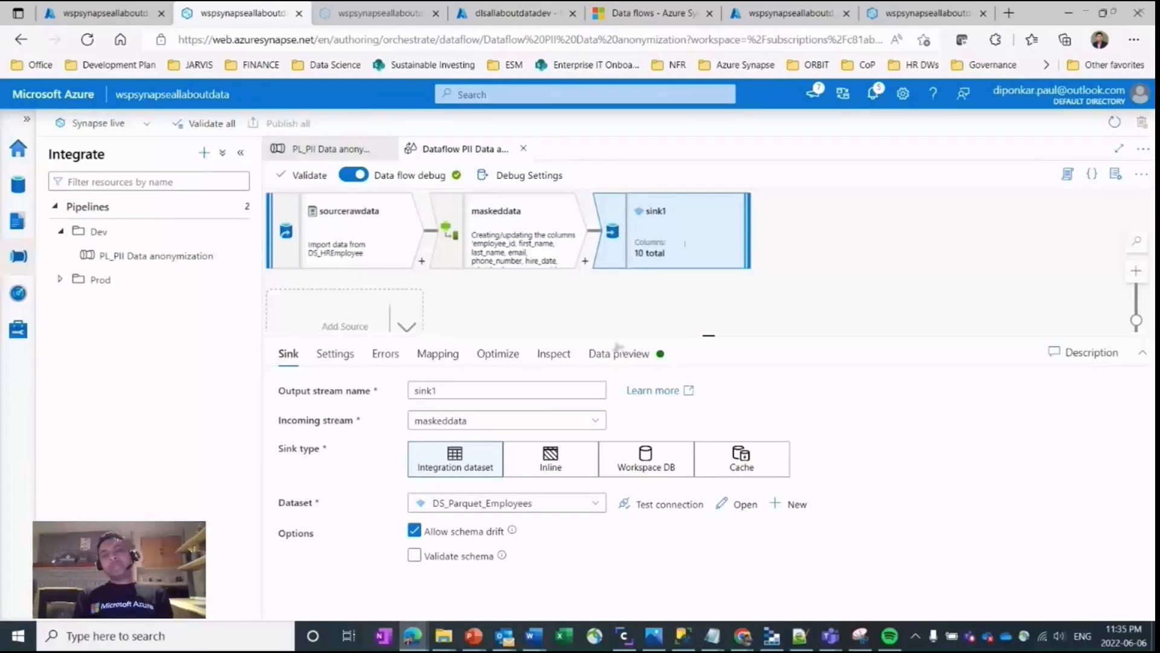
click(746, 506)
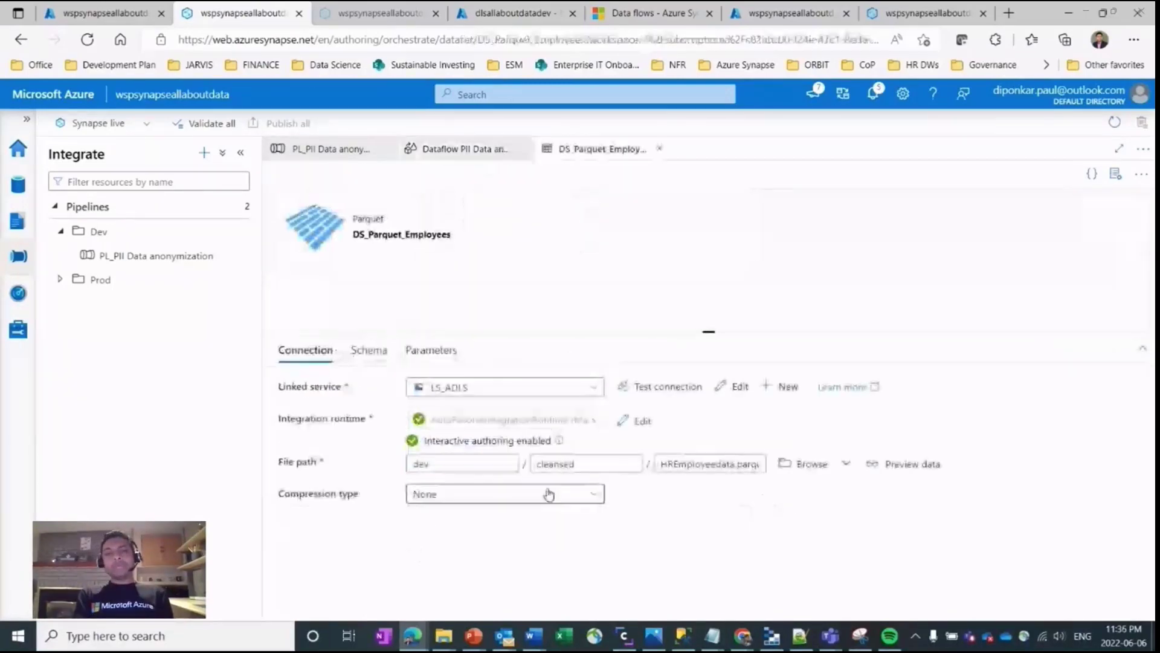
click(586, 463)
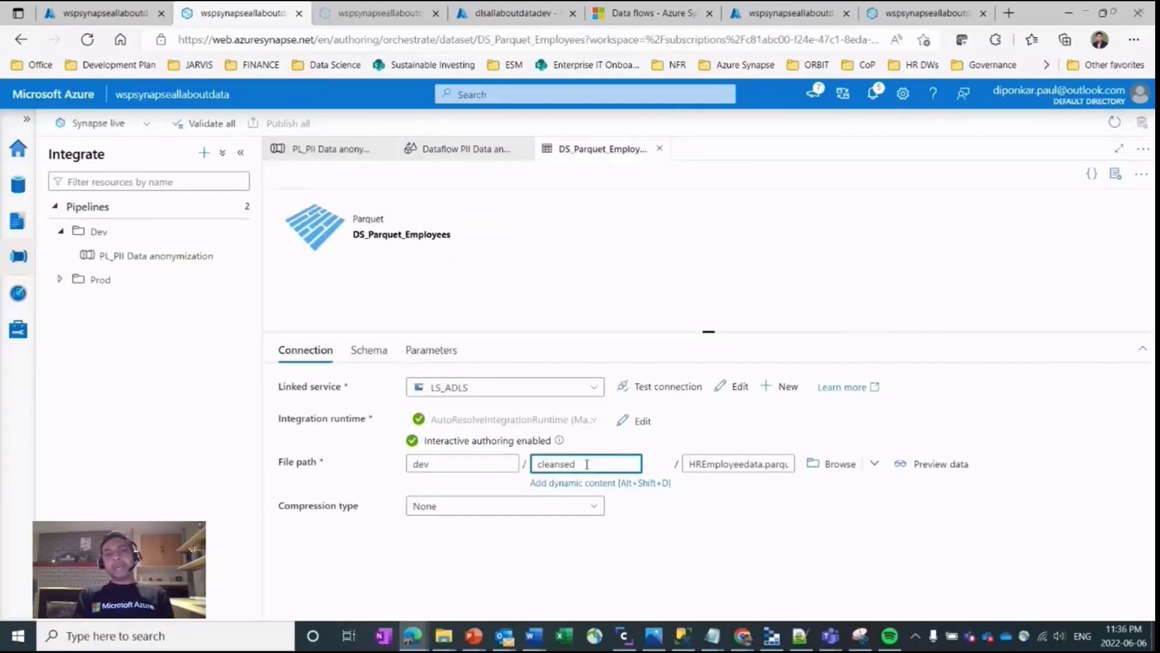
Run the PL_PII Data anonymization pipeline in debug mode and open the run details of the Data flow PII activity
click(334, 151)
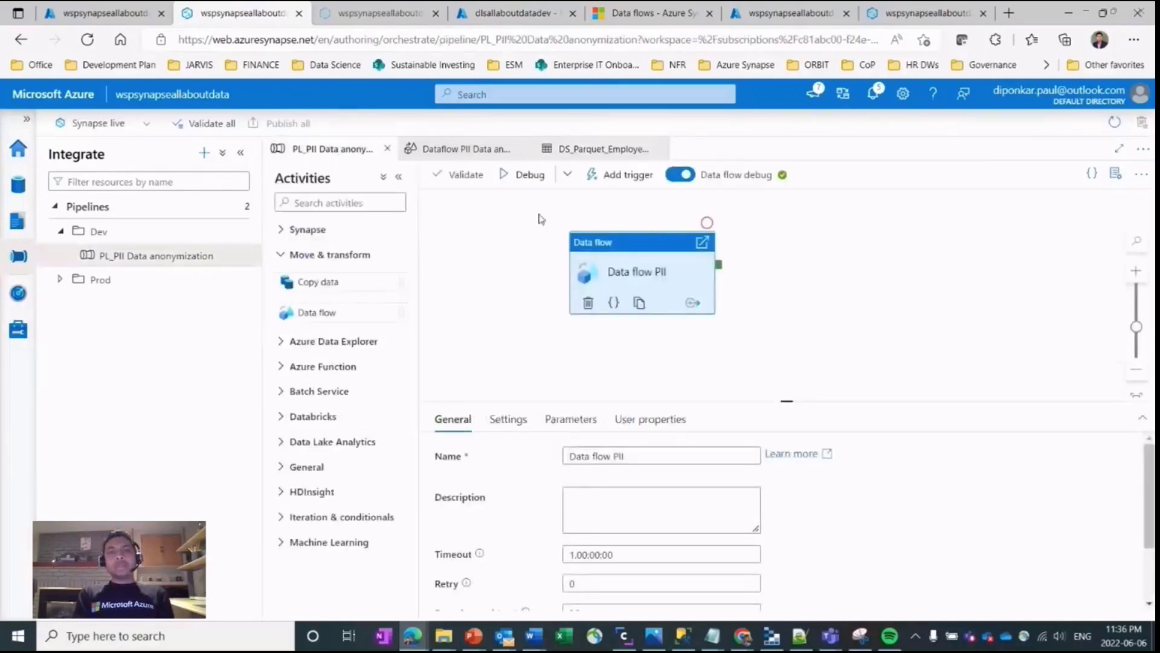
click(515, 183)
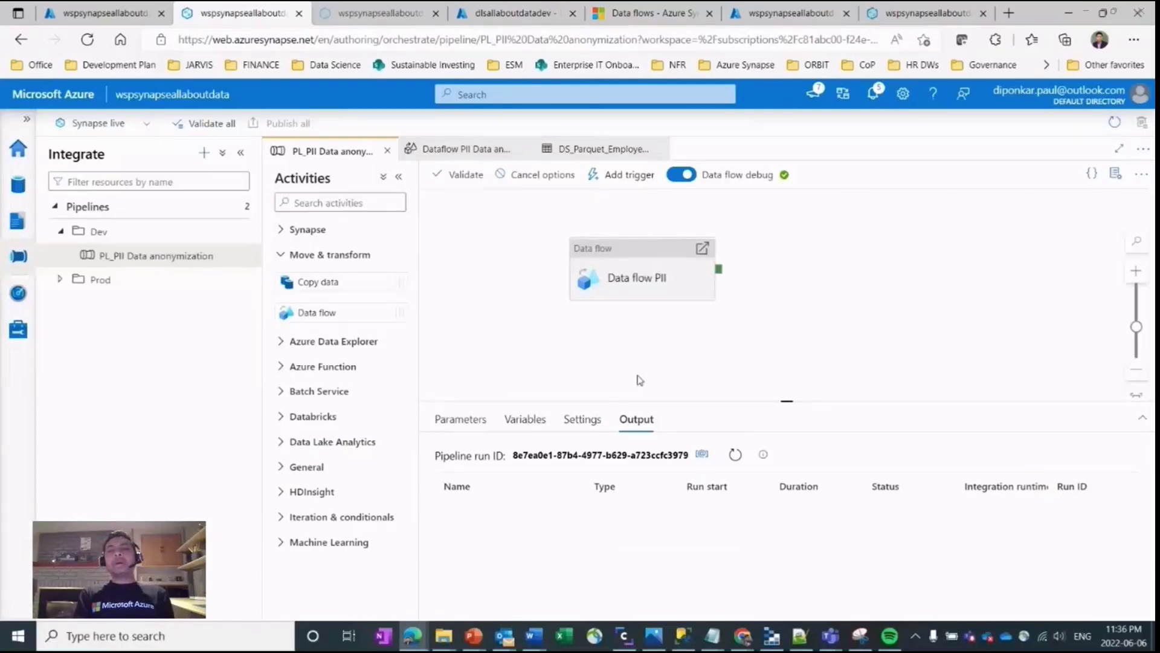
click(736, 458)
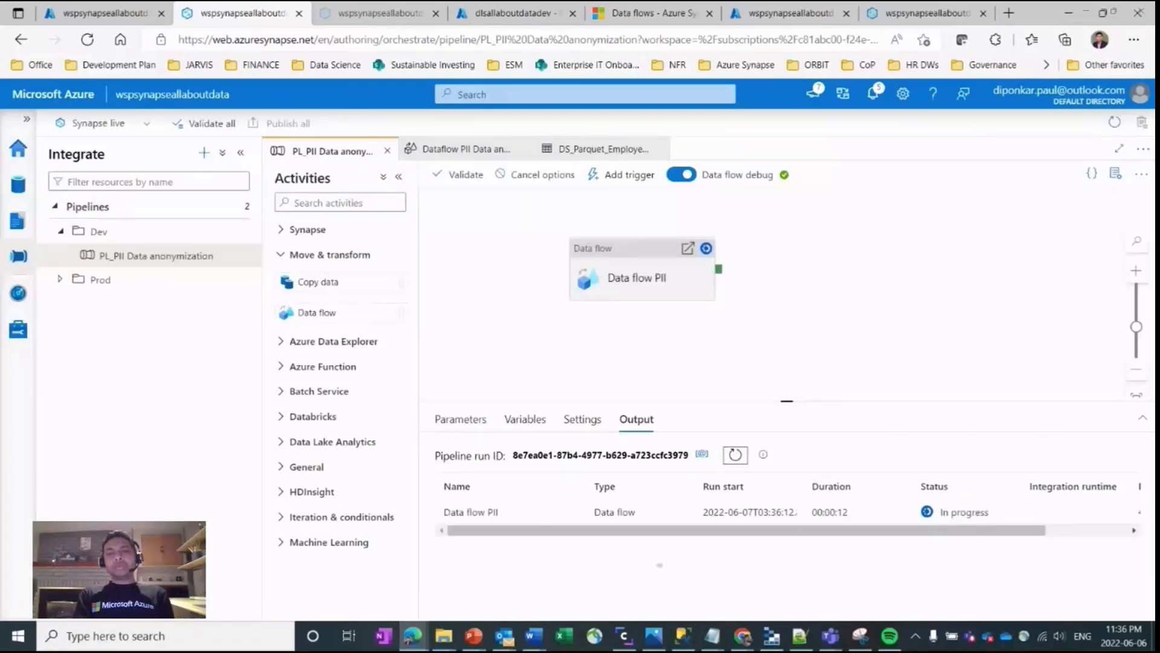
click(735, 459)
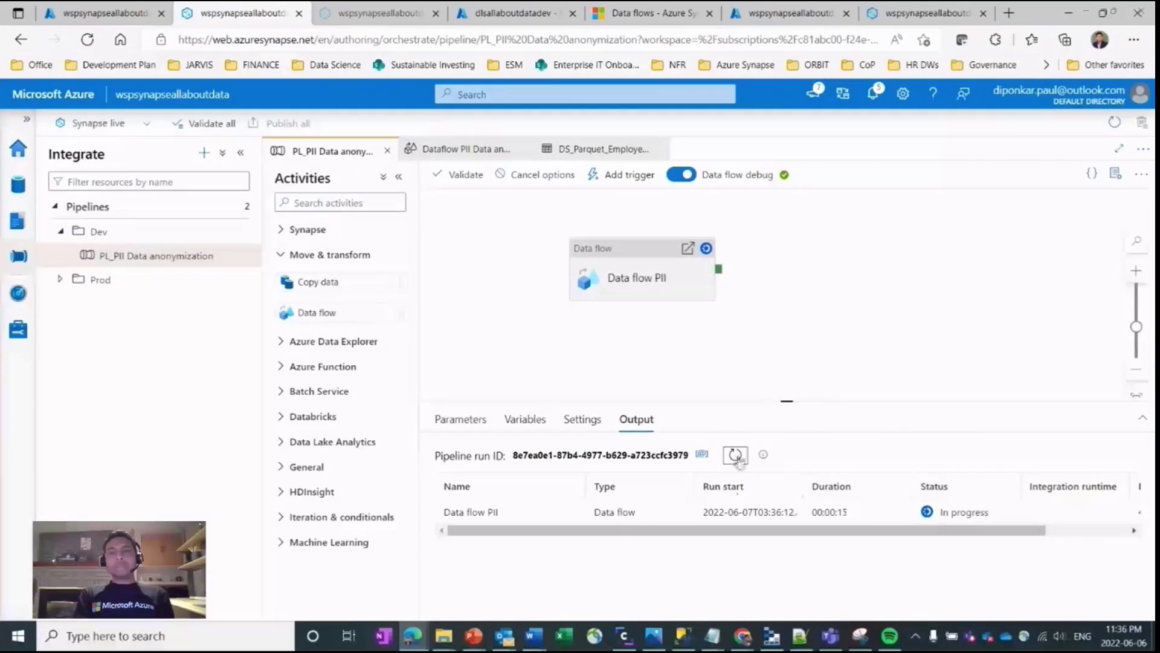
mouse_move(554, 510)
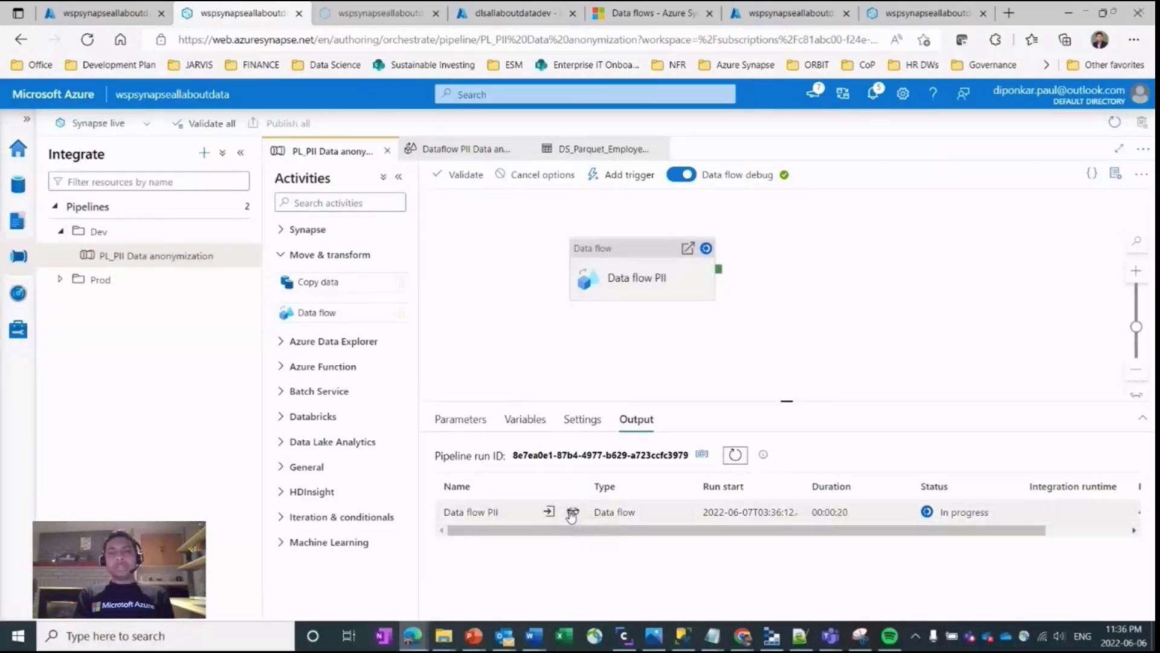
click(572, 513)
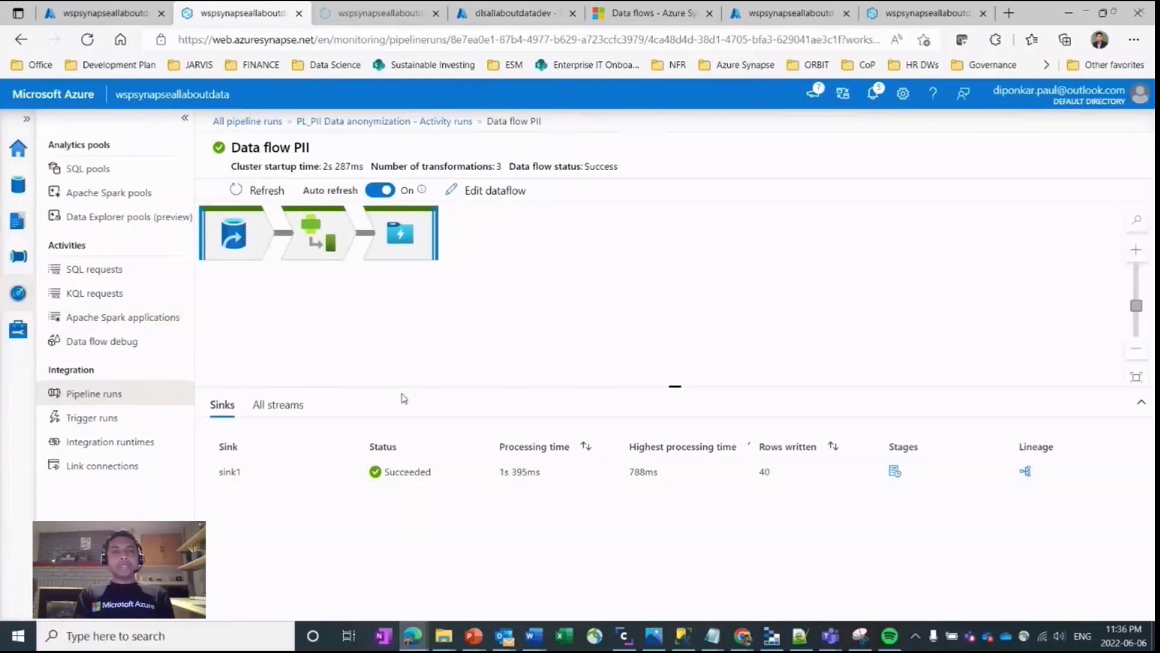
Open the cleansed folder in the dev container of LS_ADLS and create a Select TOP 100 rows SQL script from the newest parquet file
click(12, 192)
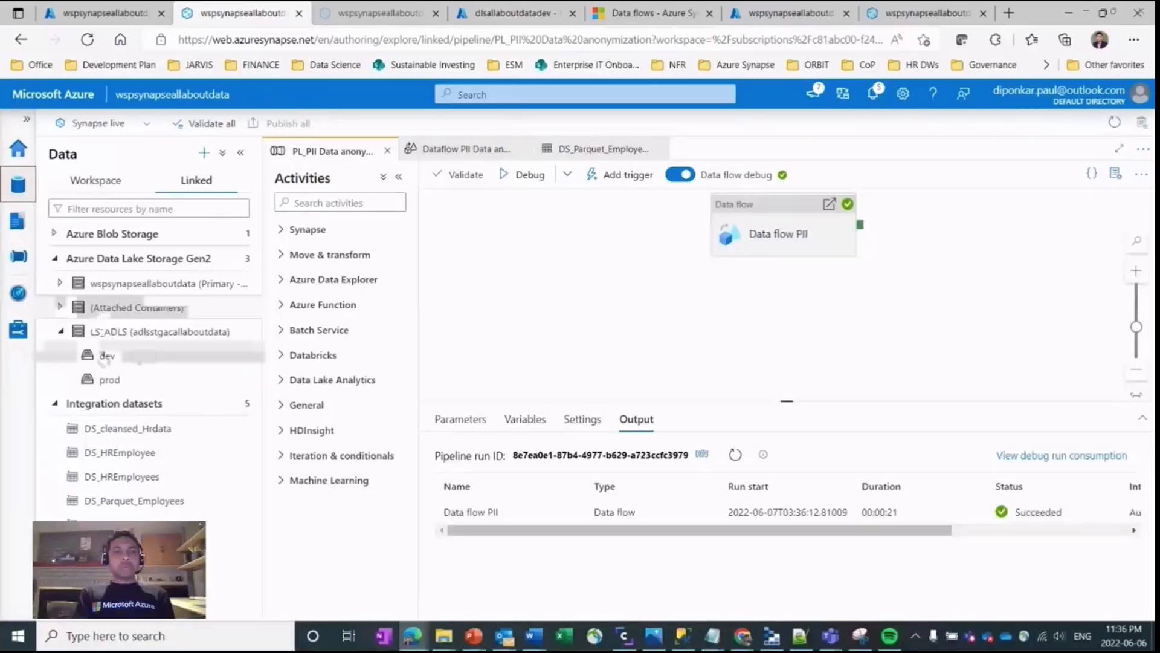
click(106, 358)
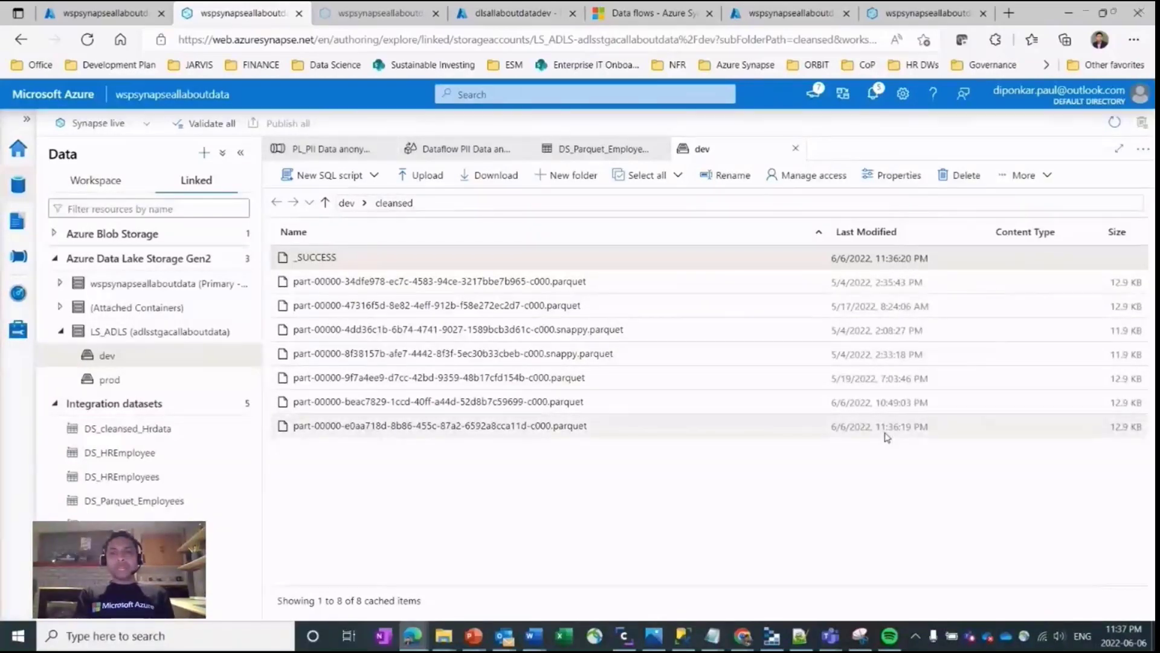
right_click(584, 426)
mouse_move(645, 445)
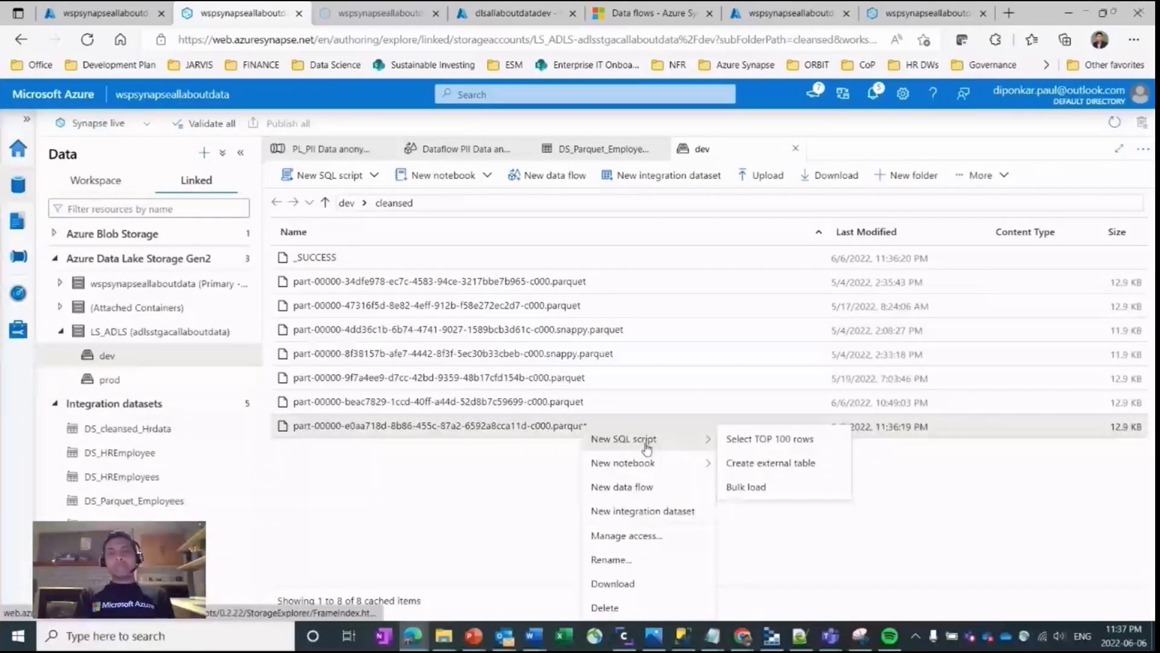
click(744, 443)
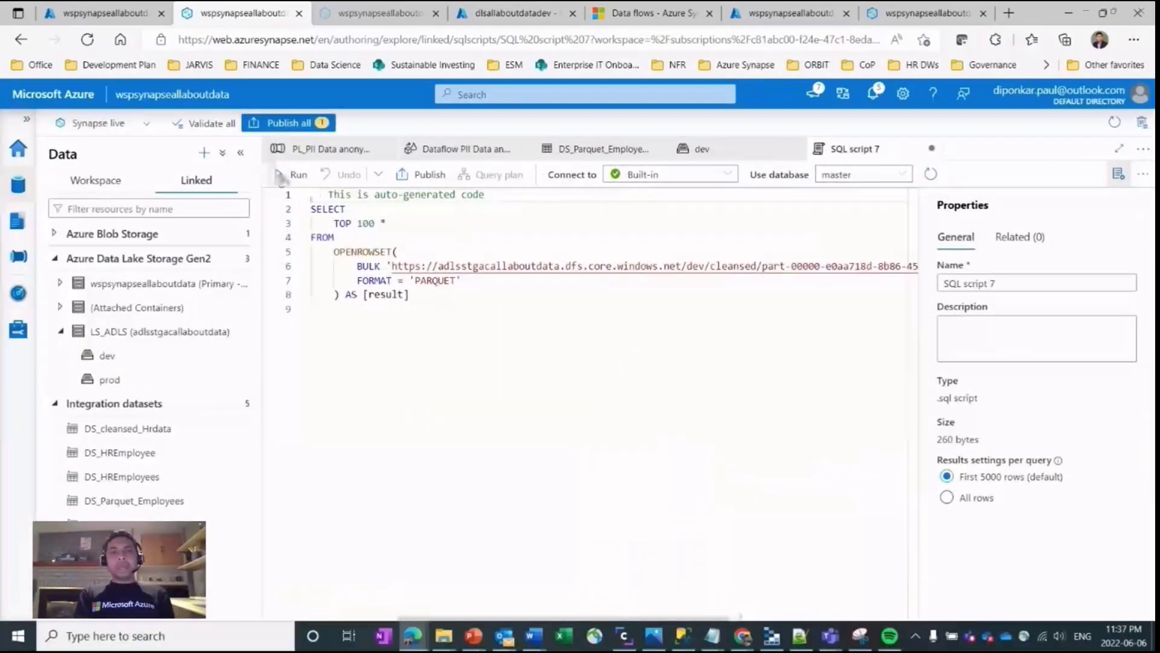
Run the SQL script, enlarge the results area, and examine the first_name, phone_number and salary columns for masking
click(284, 175)
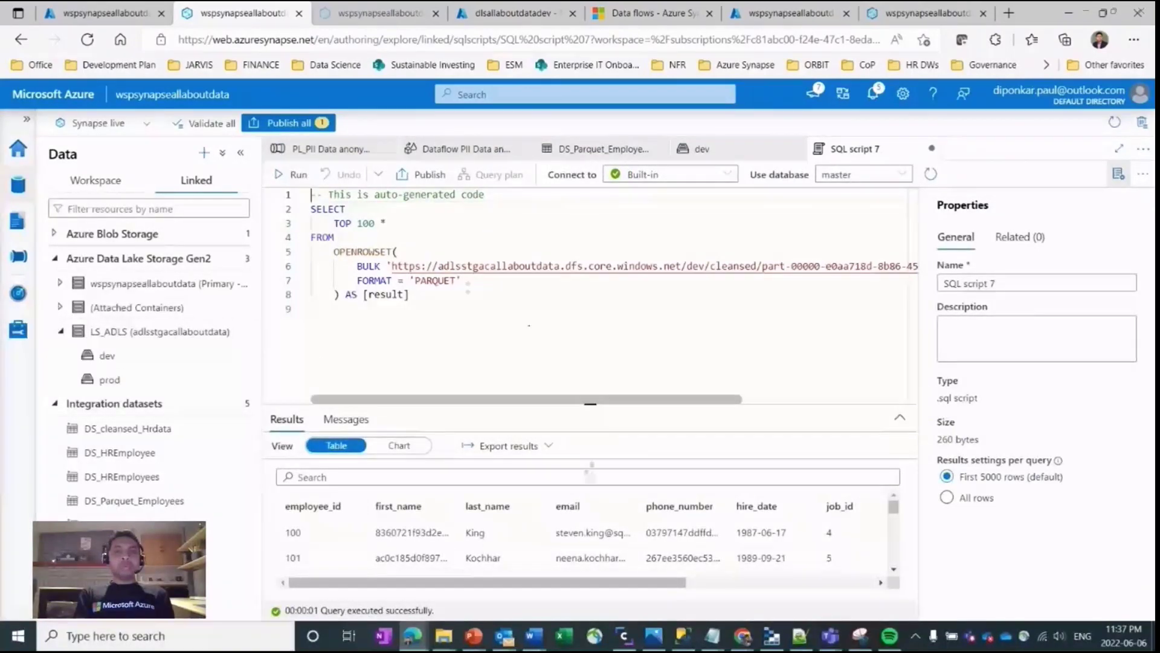
drag(591, 404, 591, 316)
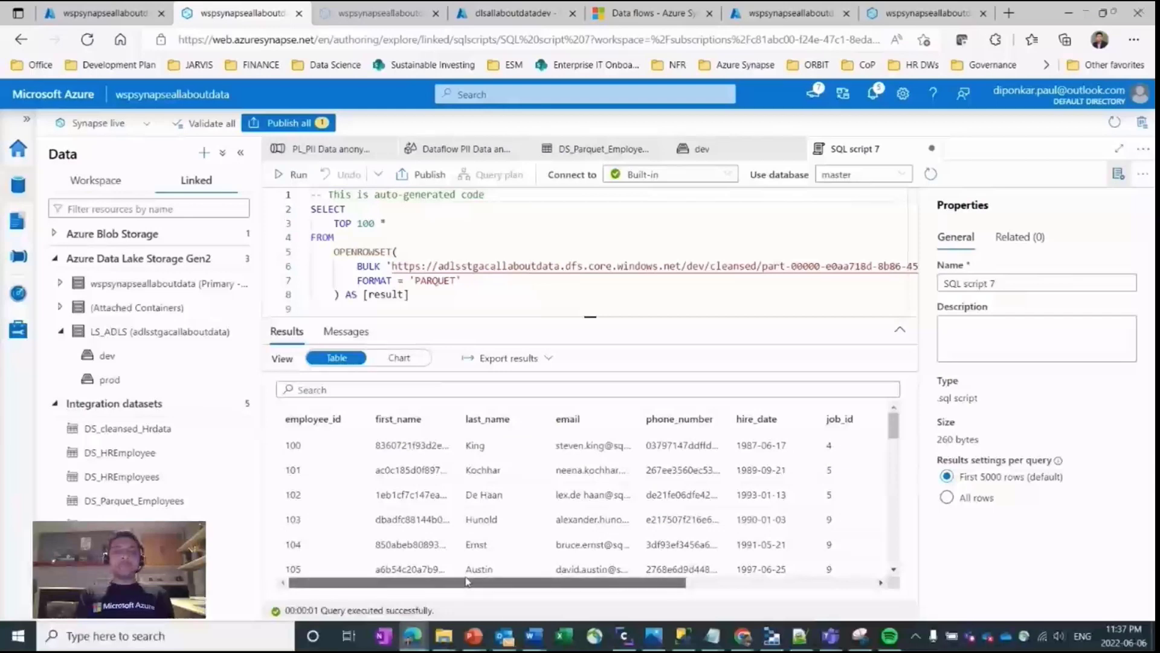
mouse_move(468, 581)
mouse_down()
mouse_move(528, 584)
mouse_move(468, 583)
mouse_up()
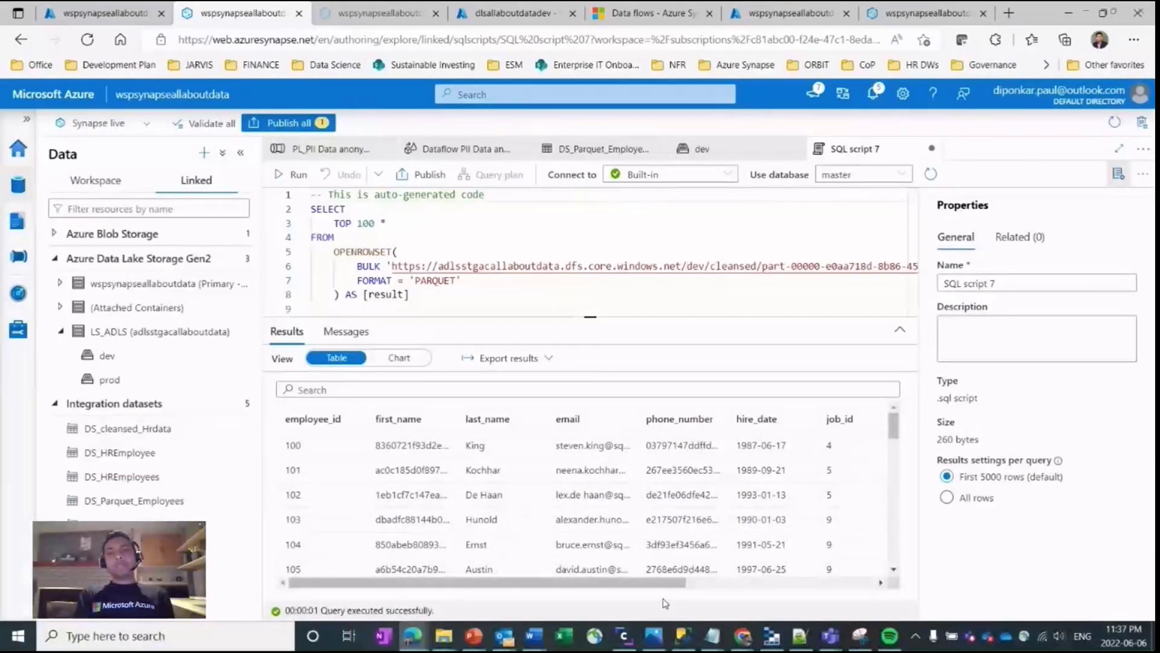
drag(664, 596, 733, 571)
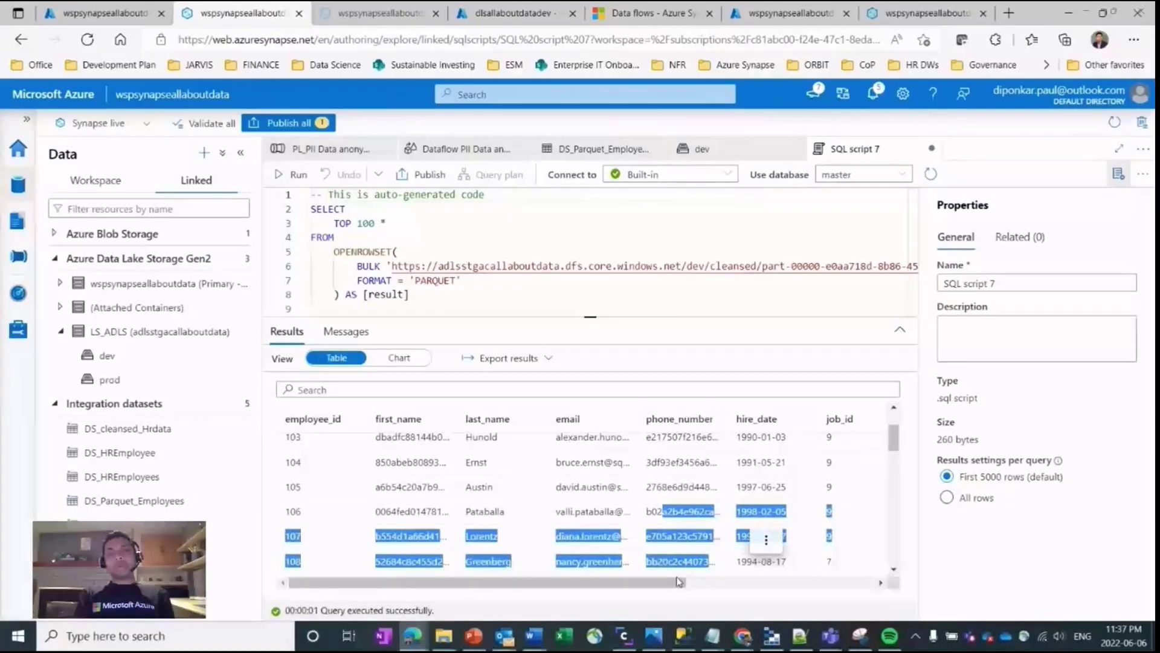
scroll(750, 535, right, 5)
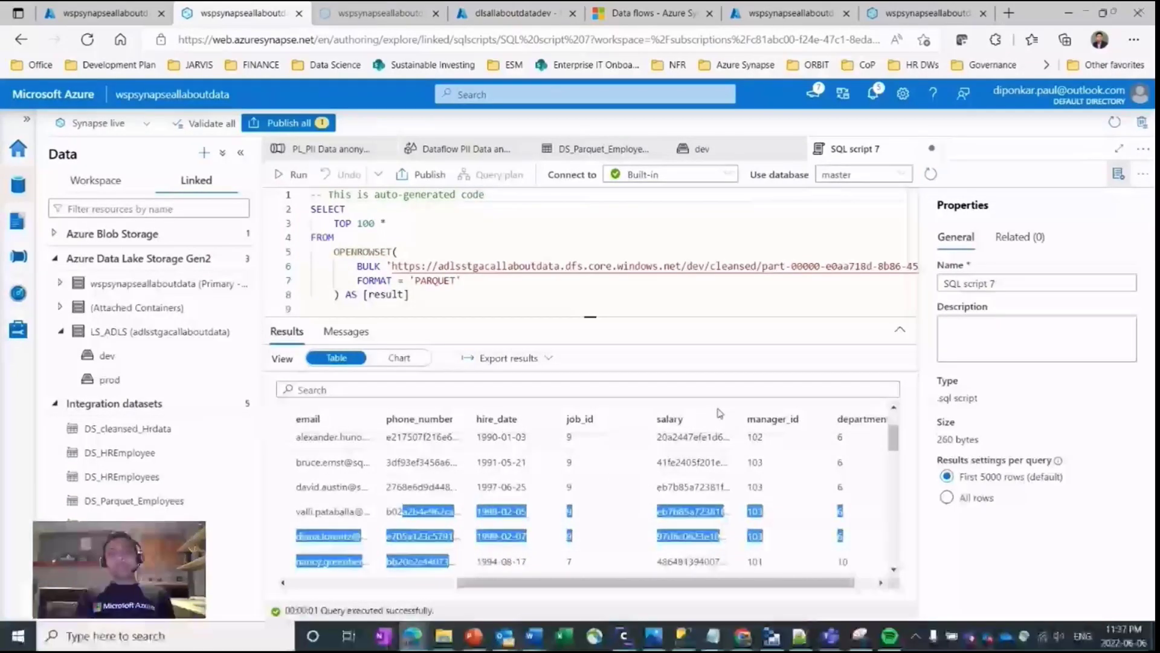